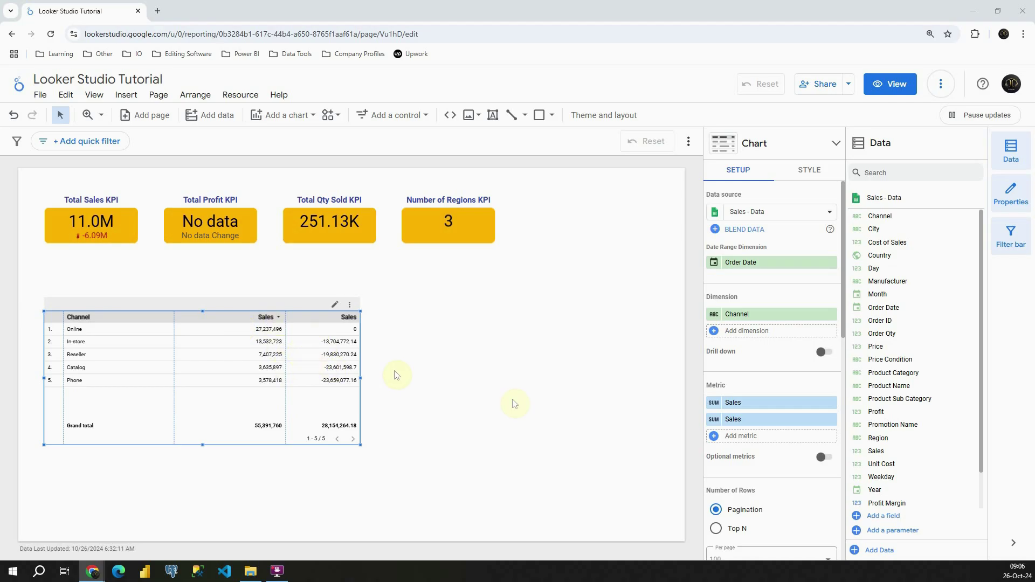
Replace the second Sales column with a freshly added Sales metric and widen it to show full values.
click(830, 420)
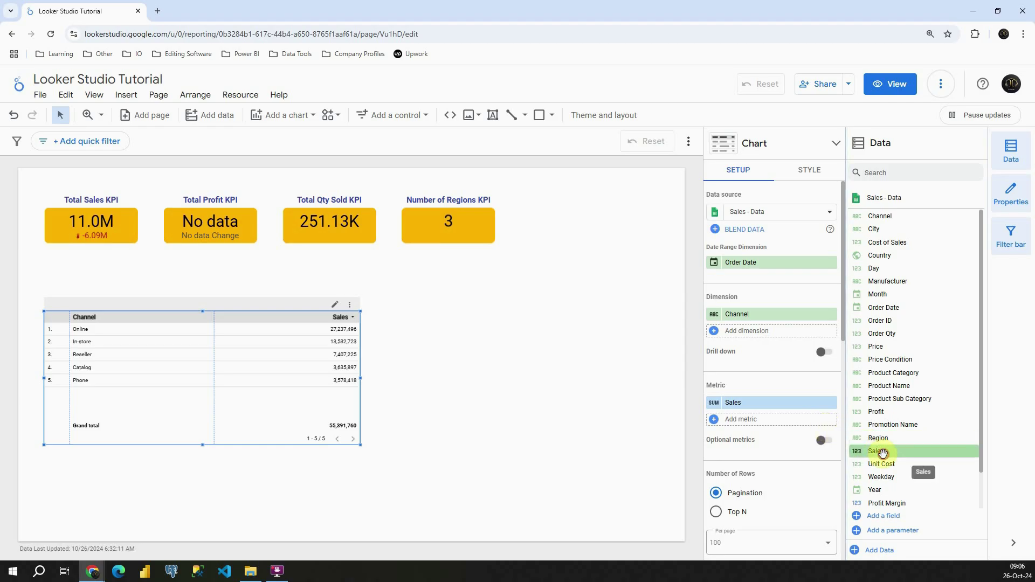
drag(878, 451, 768, 428)
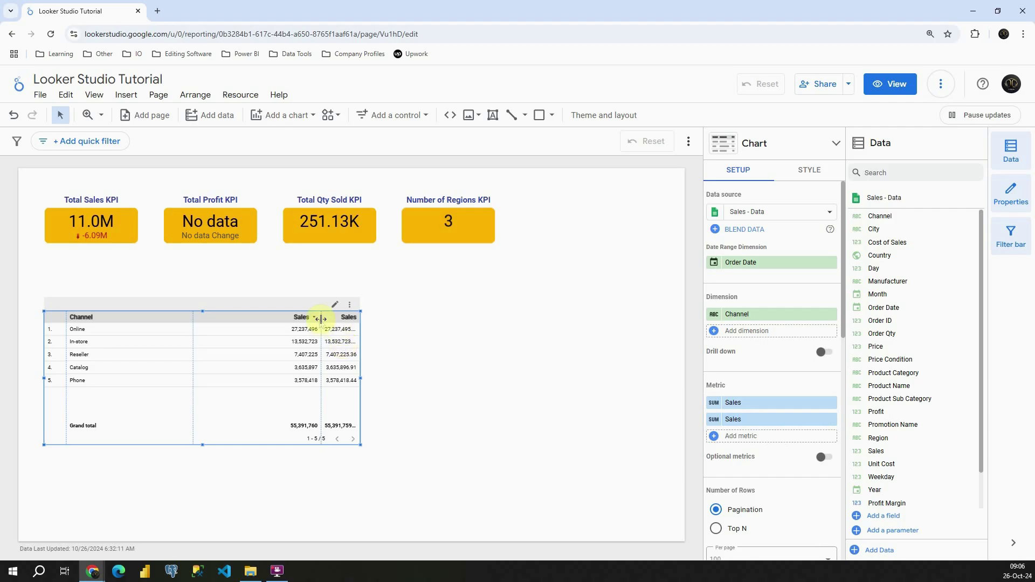
drag(322, 319, 296, 322)
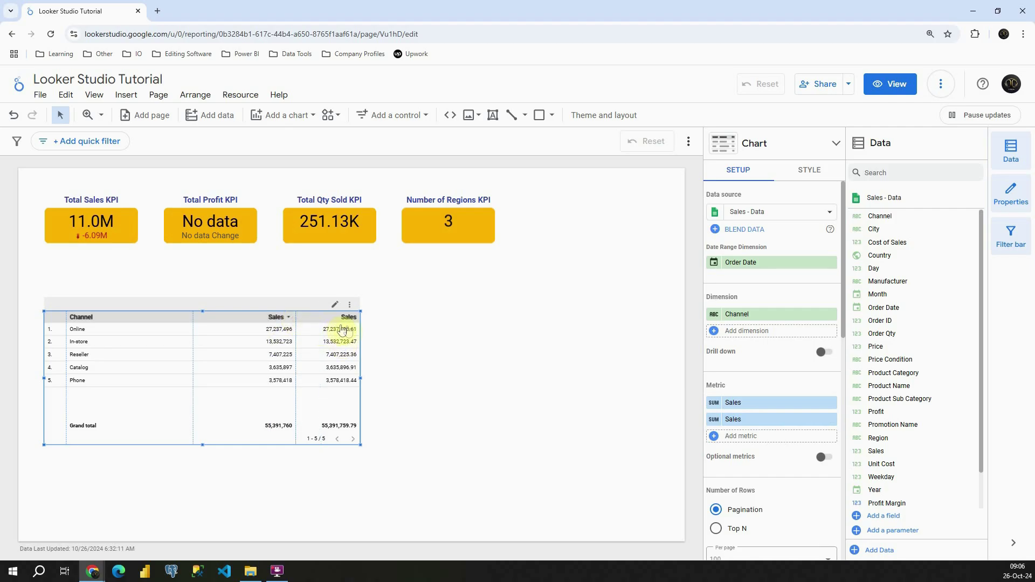
Set the second Sales metric's running calculation to Running sum.
click(715, 421)
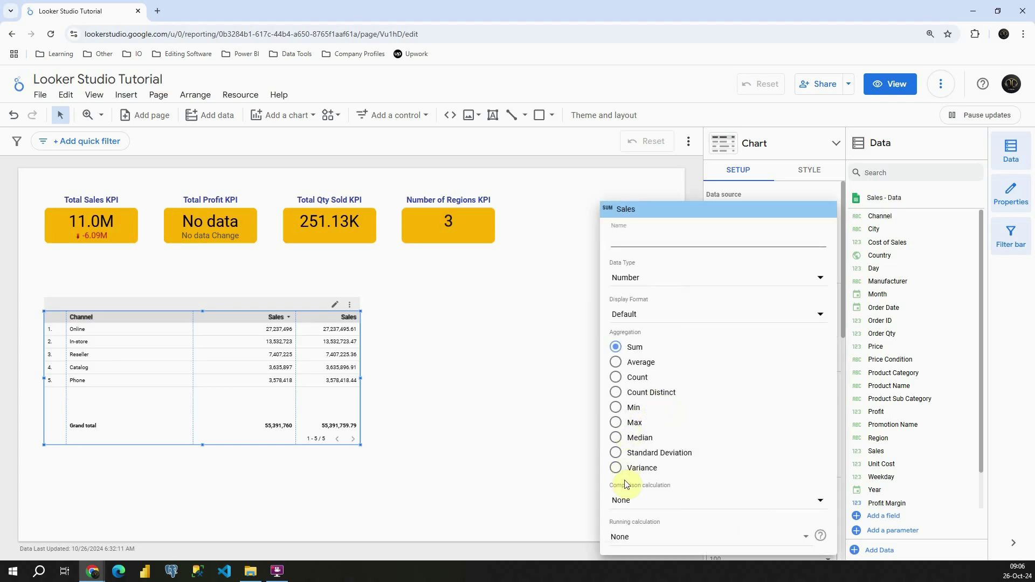
drag(612, 485, 666, 486)
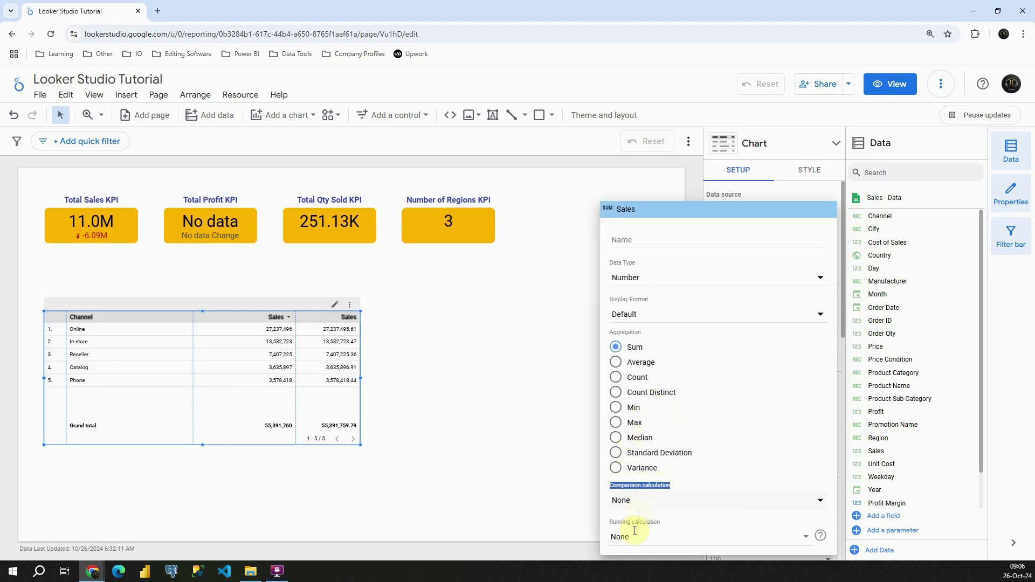
drag(610, 522, 647, 522)
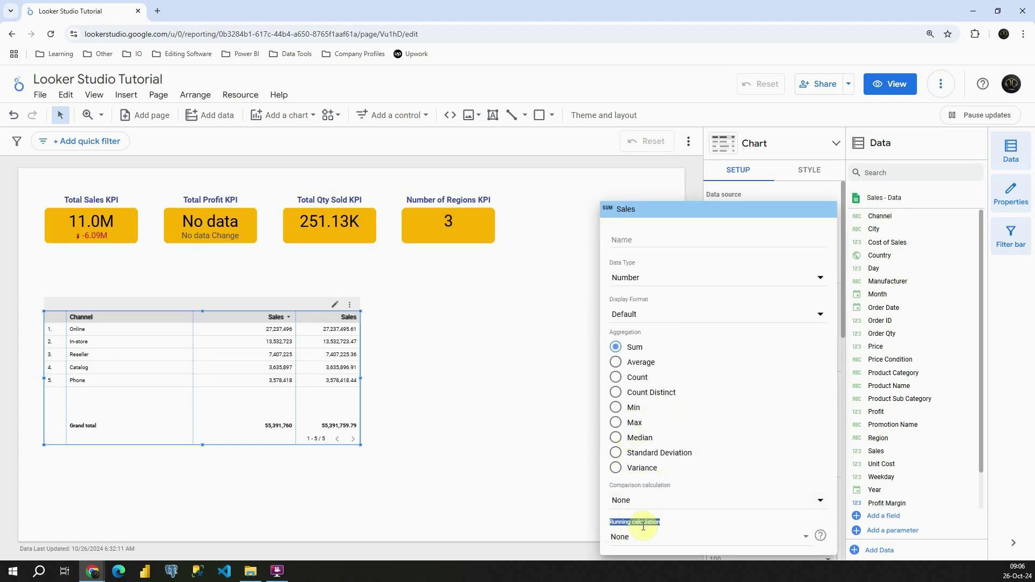
click(626, 539)
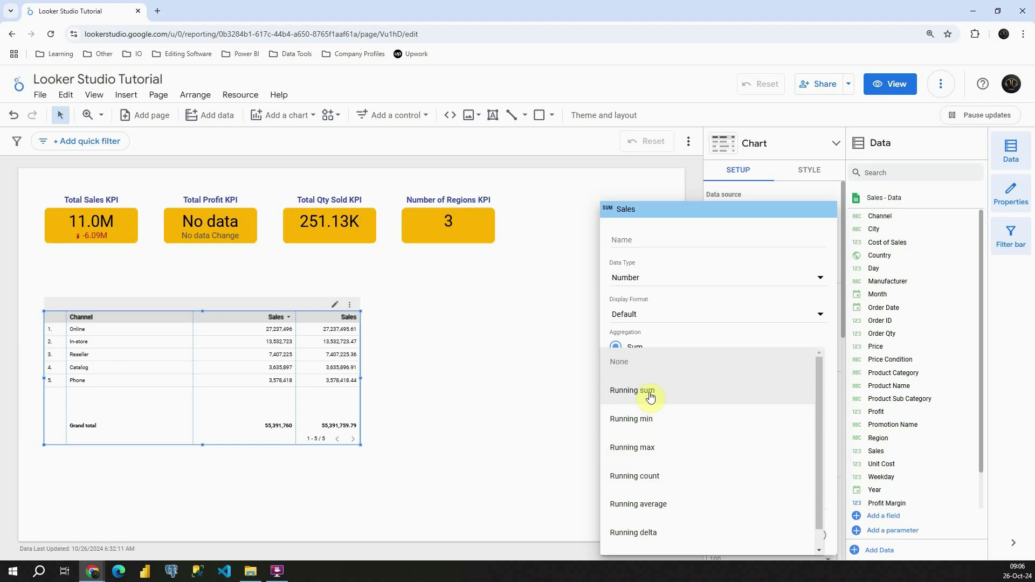
click(650, 397)
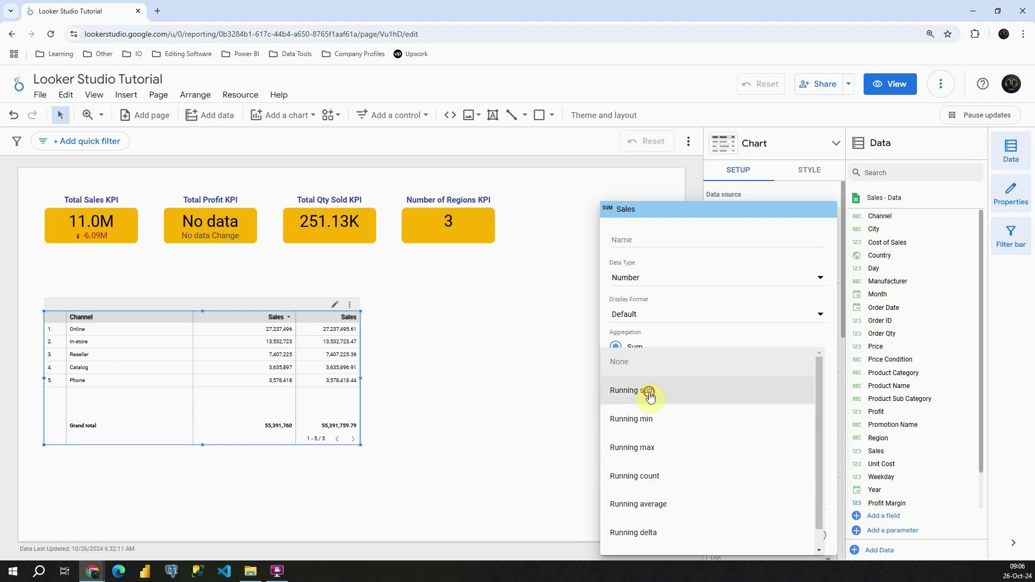
click(502, 365)
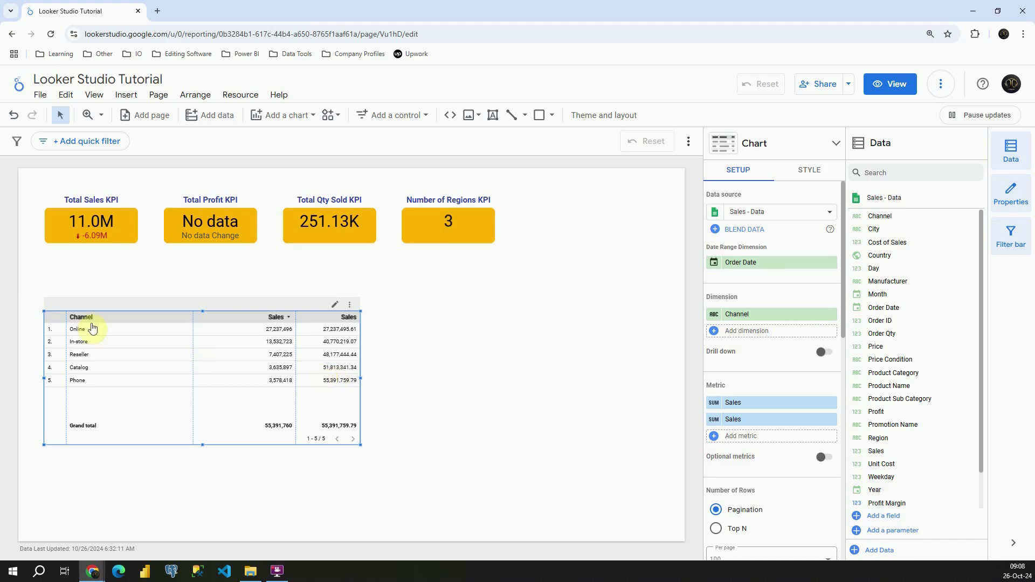
Replace the Channel dimension with Year and sort the table by Year.
scroll(892, 404, down, 1)
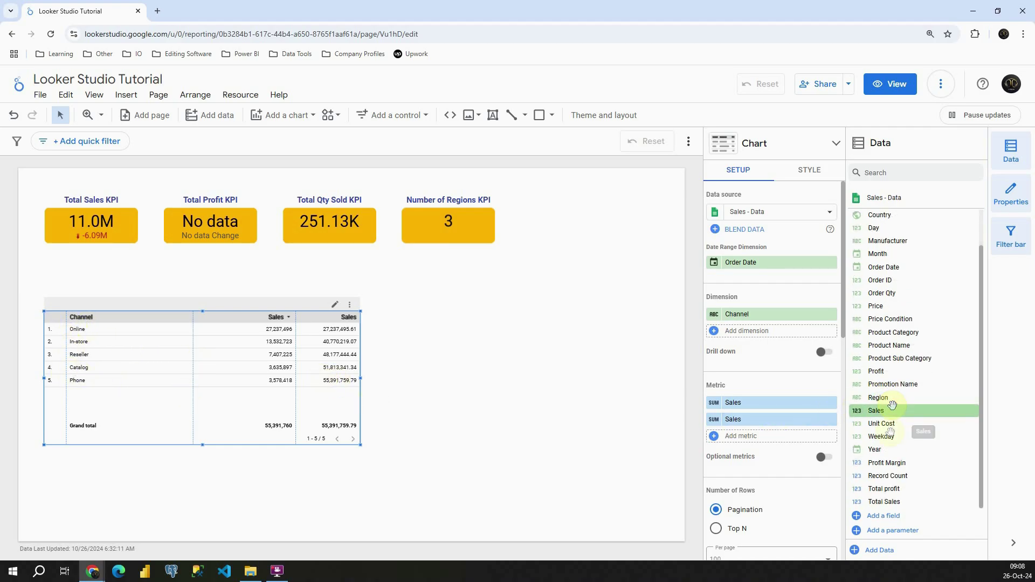
drag(875, 449, 736, 314)
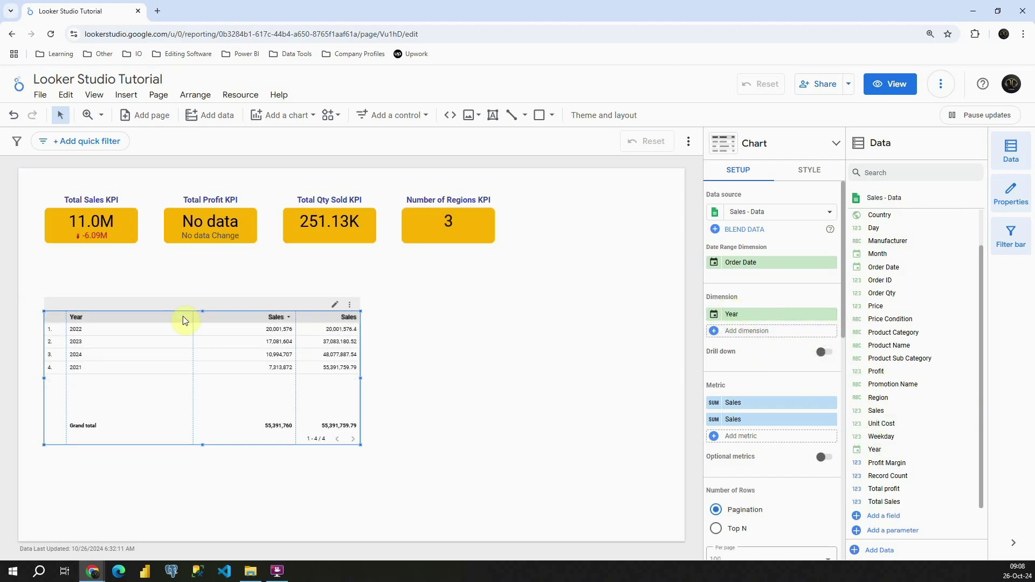
click(349, 304)
mouse_move(387, 462)
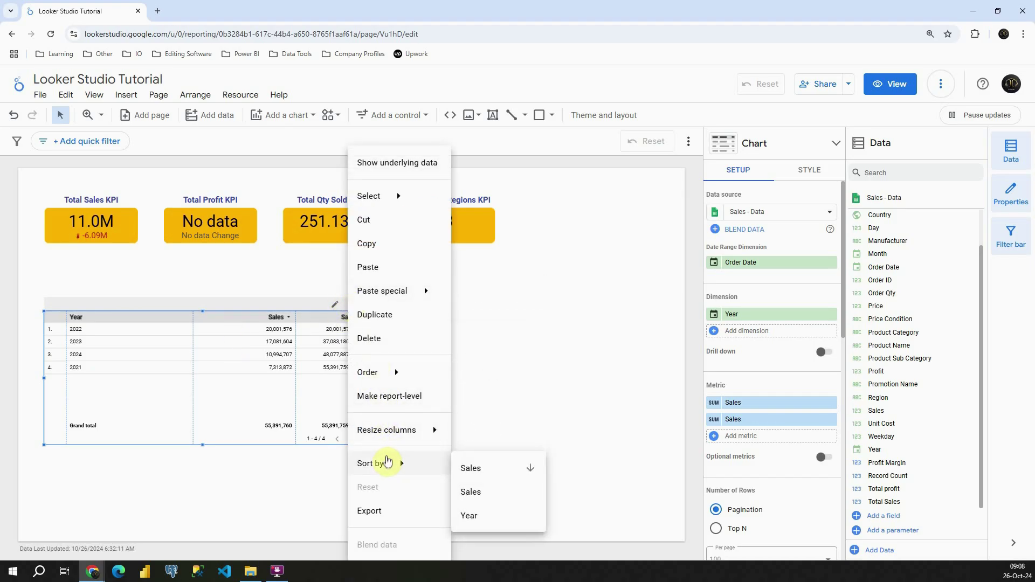
click(475, 517)
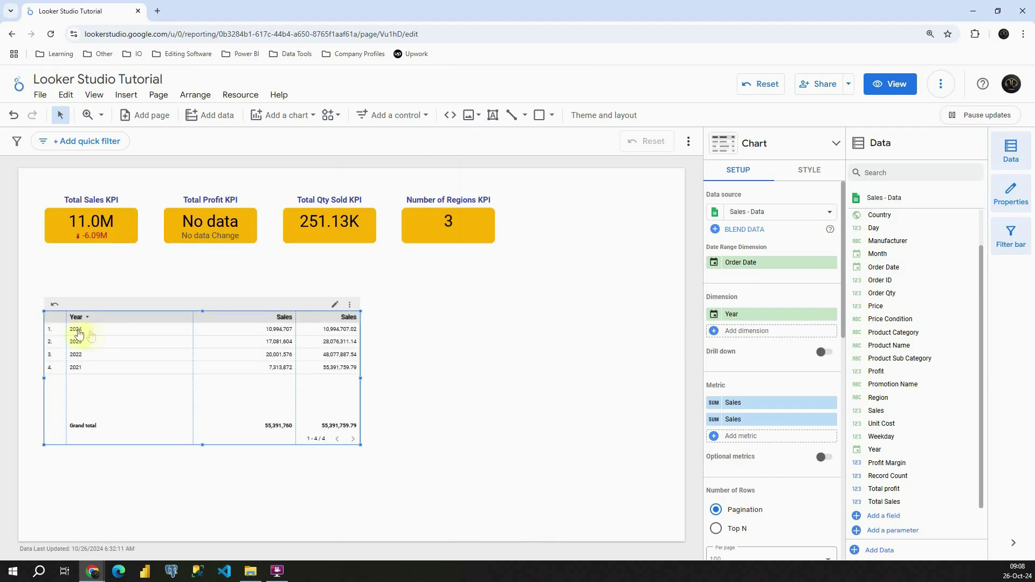
Change the Year sort to ascending so 2021 comes first.
right_click(349, 306)
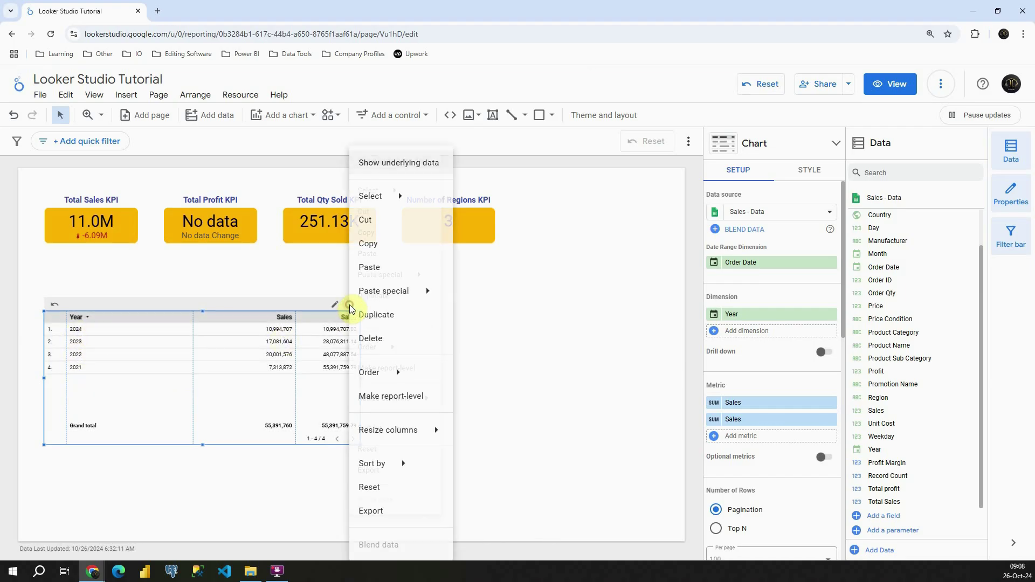
mouse_move(397, 462)
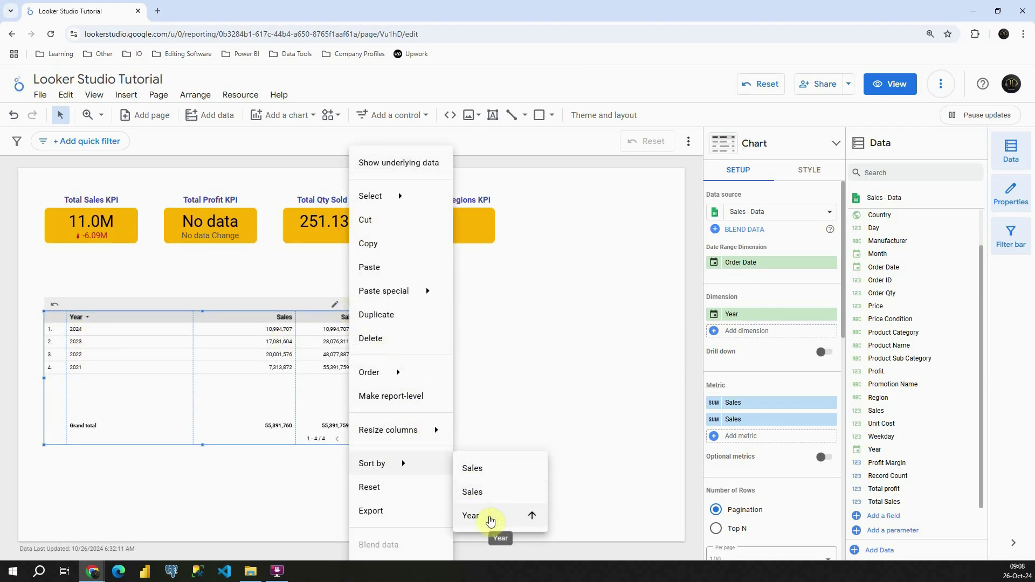
click(530, 517)
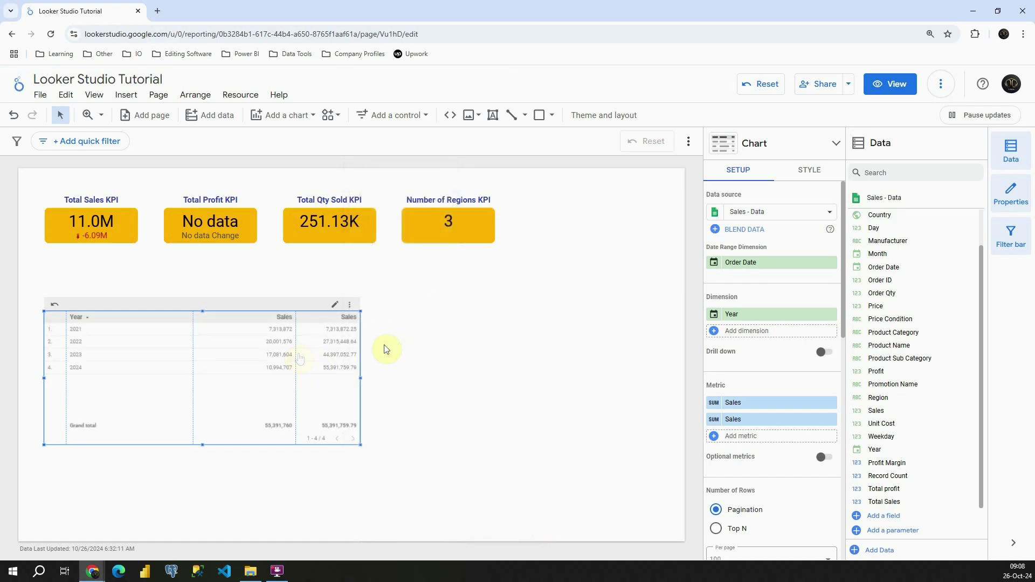
click(431, 340)
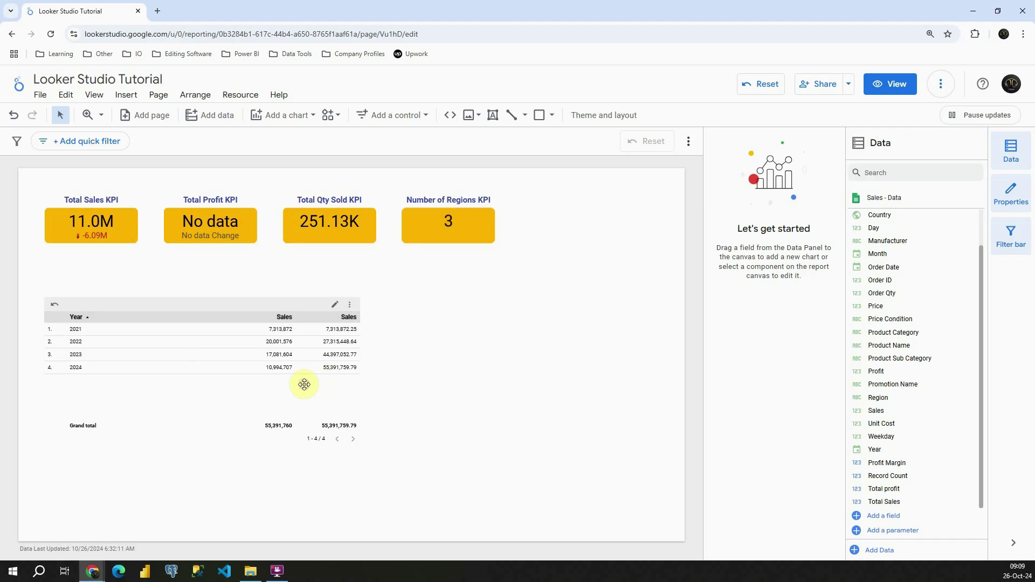
click(304, 385)
Add Month as a second breakdown, enlarge the table and sort by Month and Year.
drag(873, 254, 736, 331)
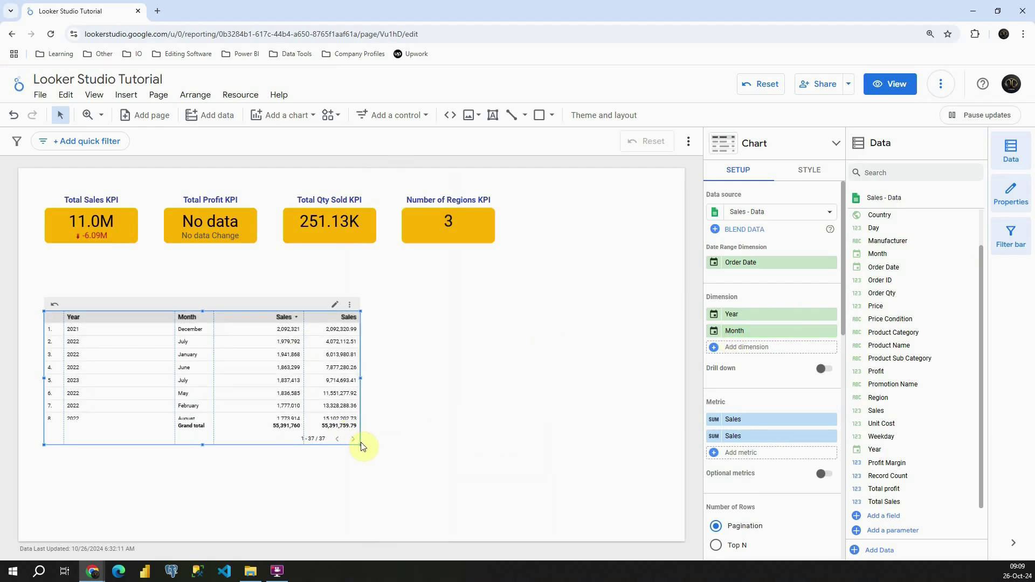
drag(360, 444, 465, 515)
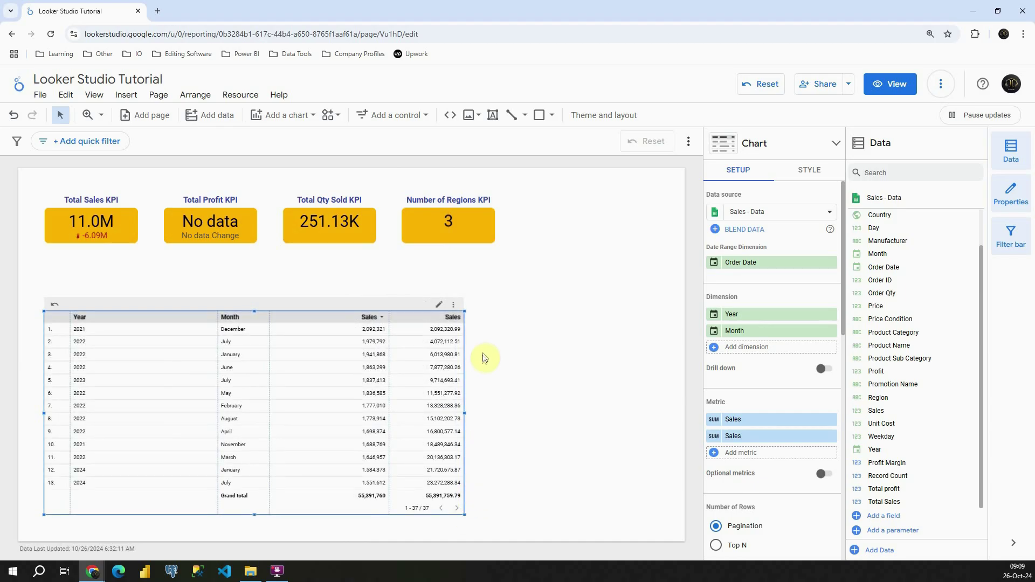
click(237, 318)
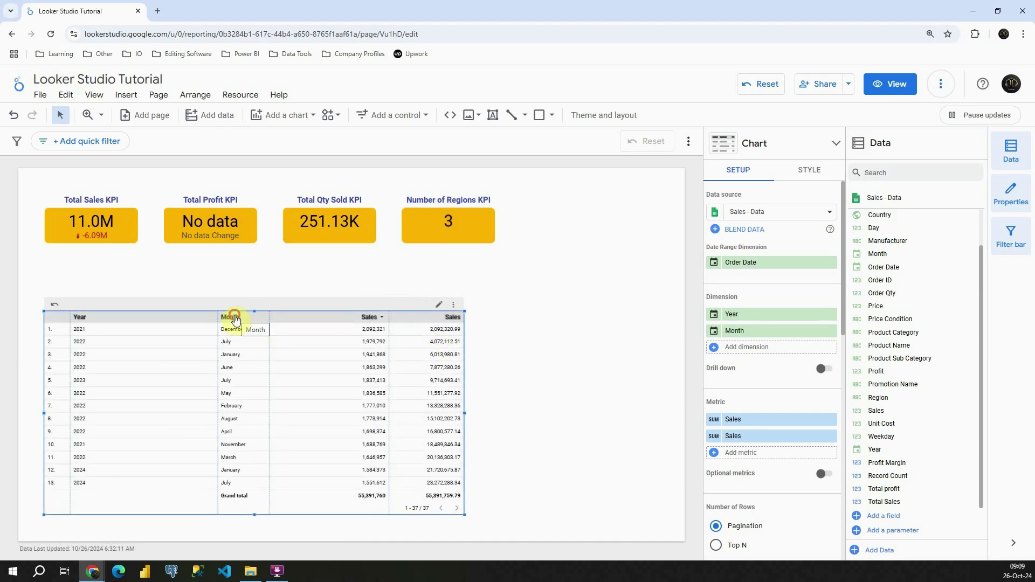
click(89, 318)
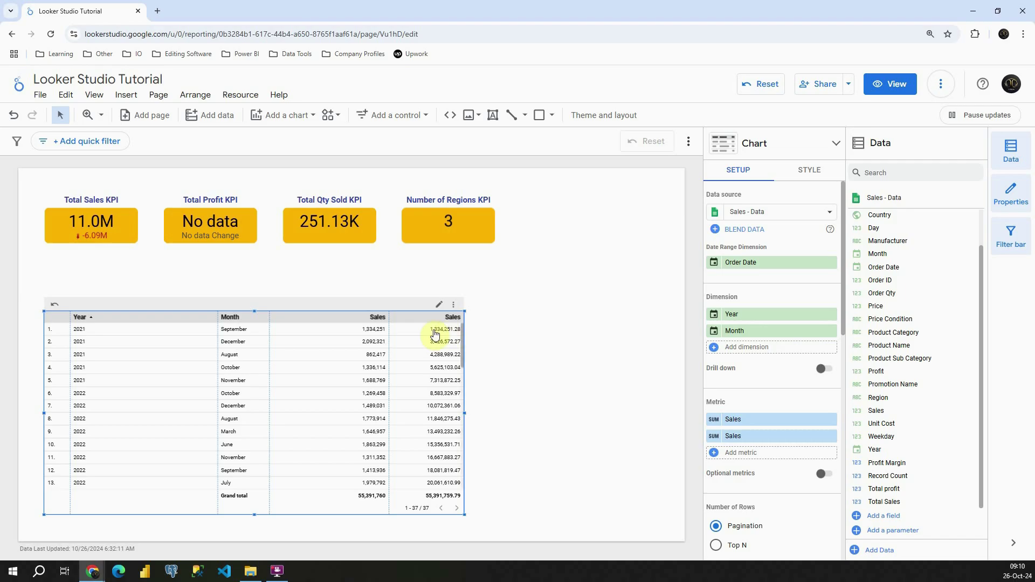
scroll(436, 377, down, 6)
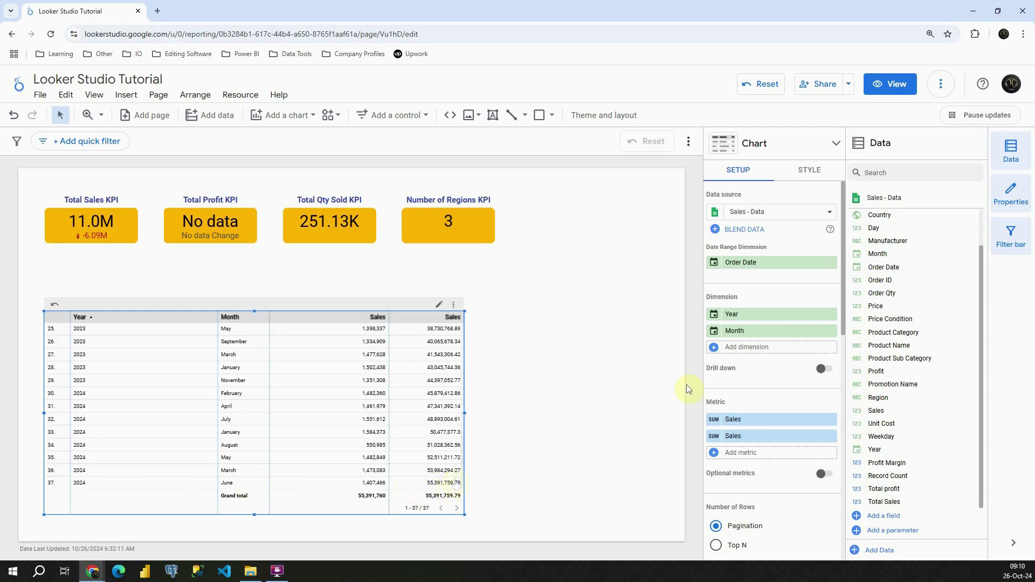
Drop the Year breakdown, order months January to December, and add a third Sales metric.
click(831, 314)
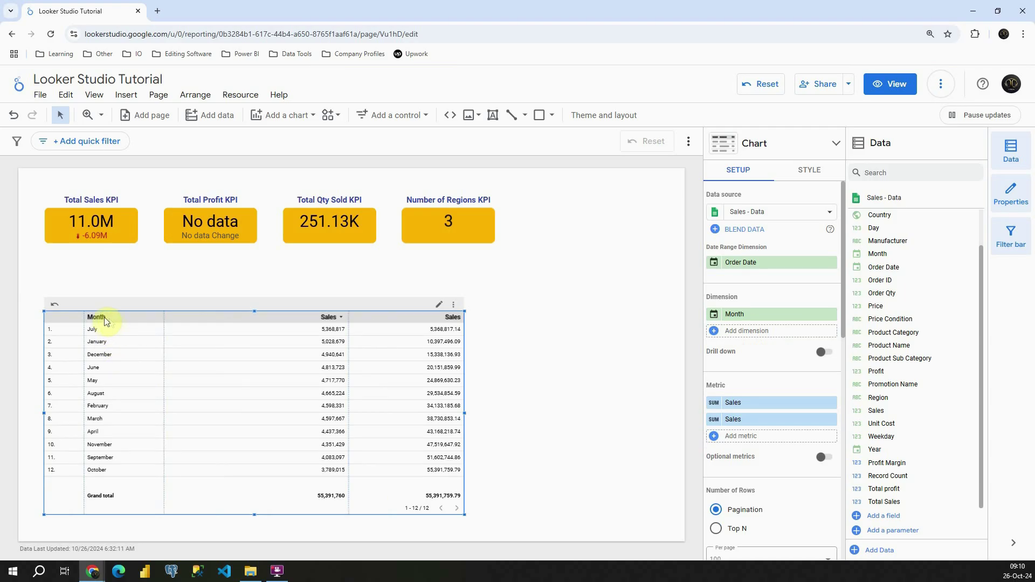
click(102, 320)
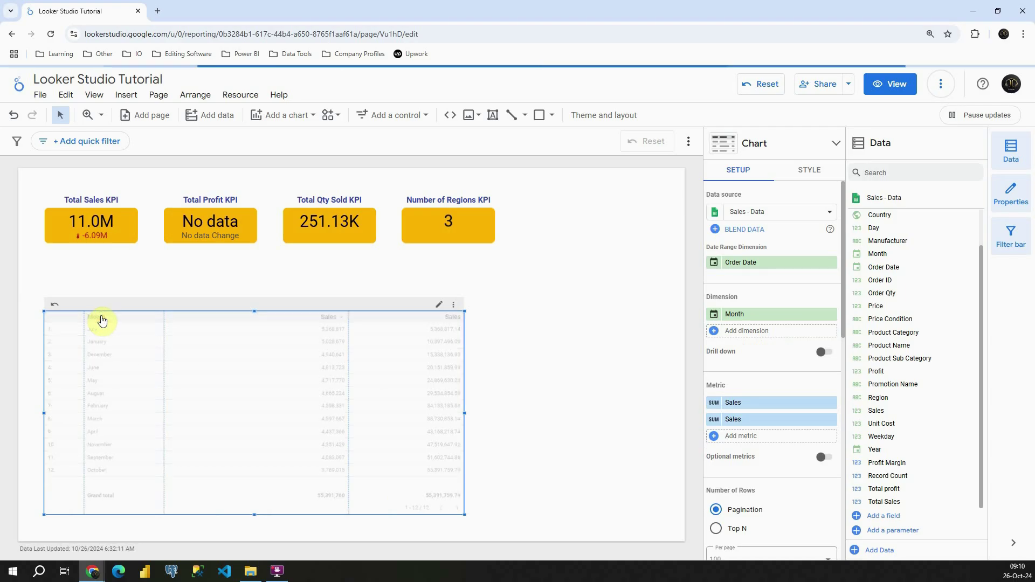
click(100, 319)
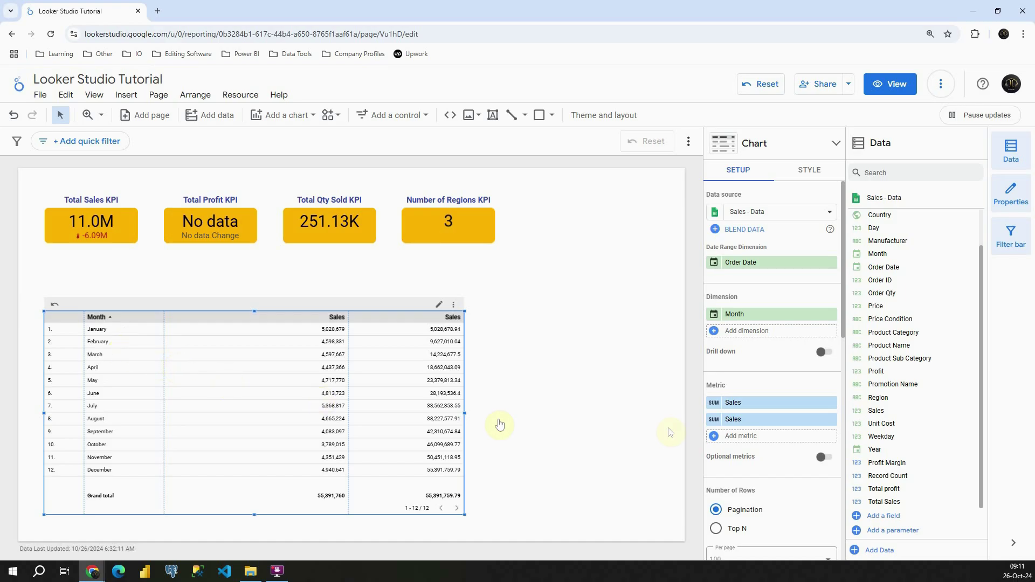
mouse_move(735, 420)
mouse_down()
mouse_move(908, 383)
mouse_move(890, 416)
mouse_move(746, 436)
mouse_up()
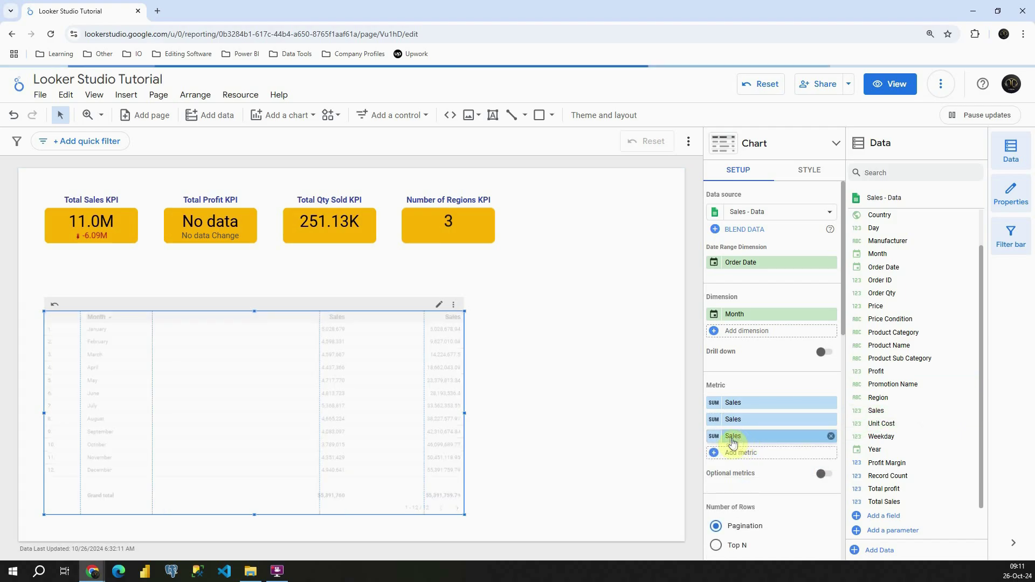
Set the third Sales metric's running calculation to Running average.
click(714, 438)
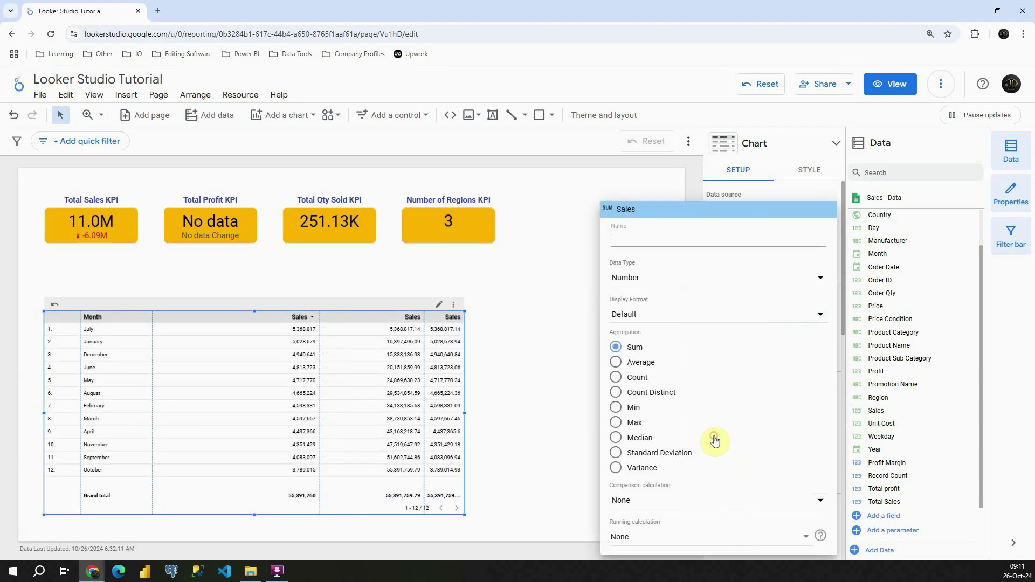
click(634, 537)
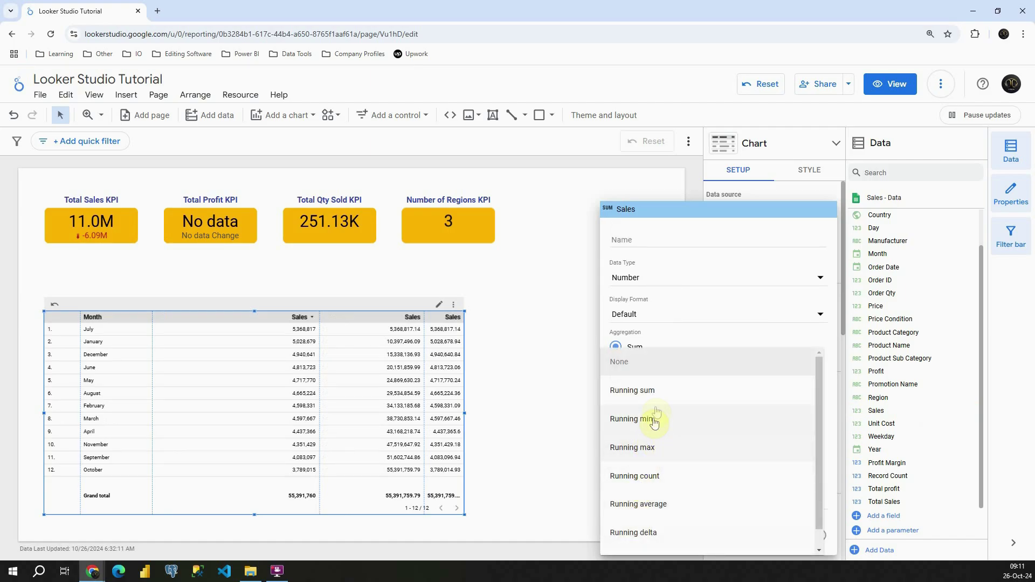
click(643, 509)
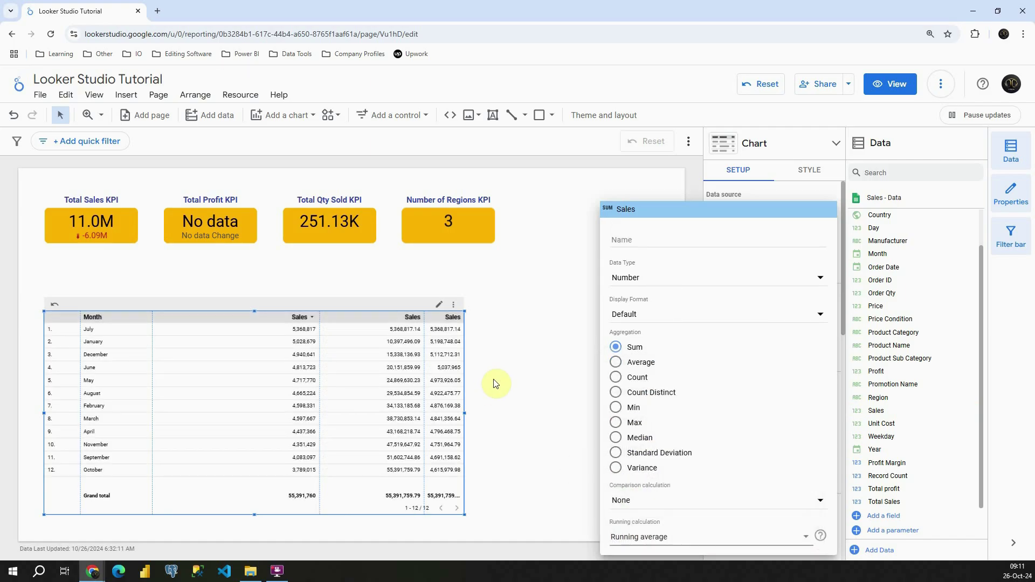
click(496, 383)
Widen the table and re-sort the months January to December.
drag(464, 416, 502, 415)
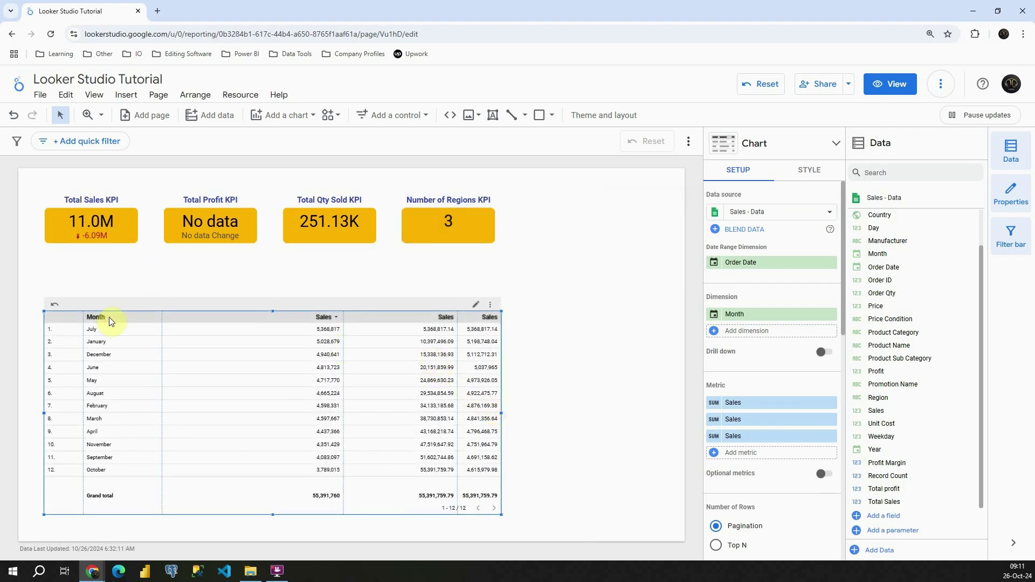
click(515, 343)
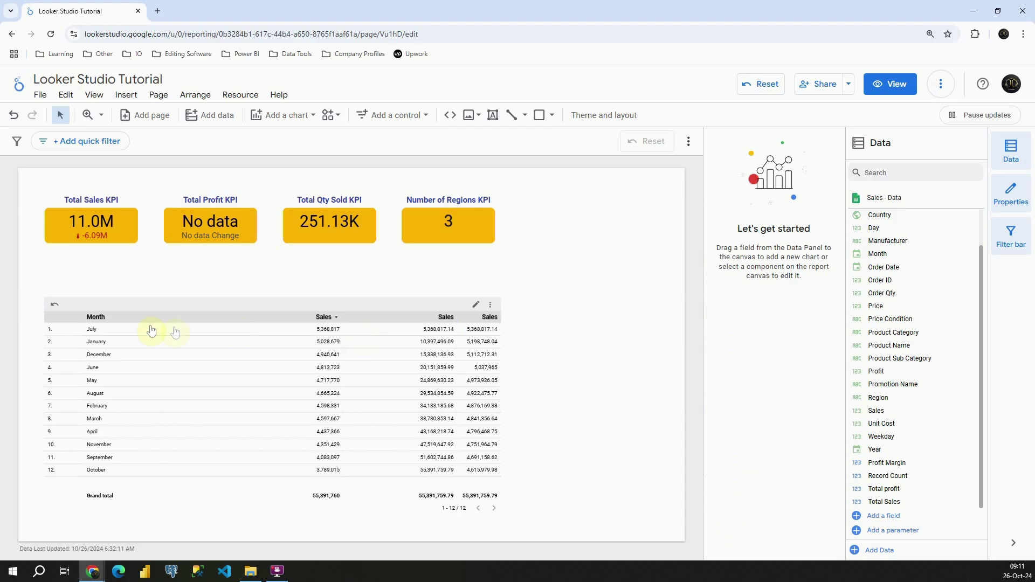
click(98, 320)
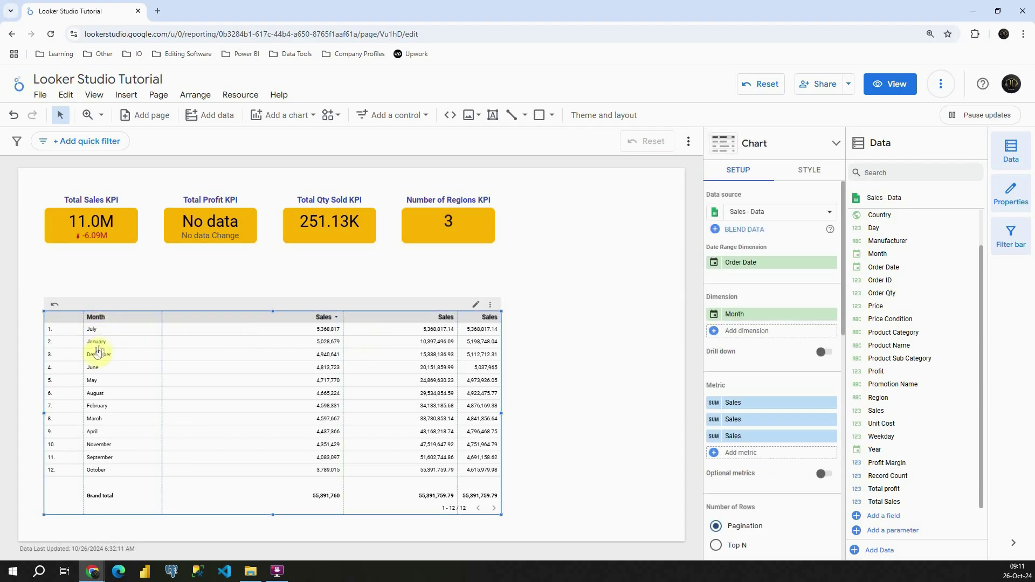
click(100, 318)
click(103, 318)
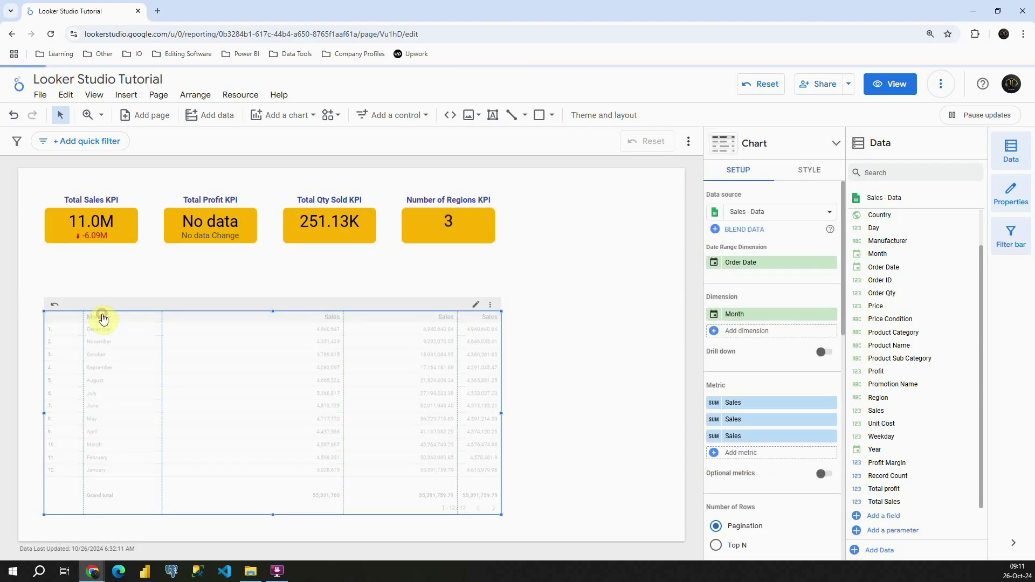
click(536, 355)
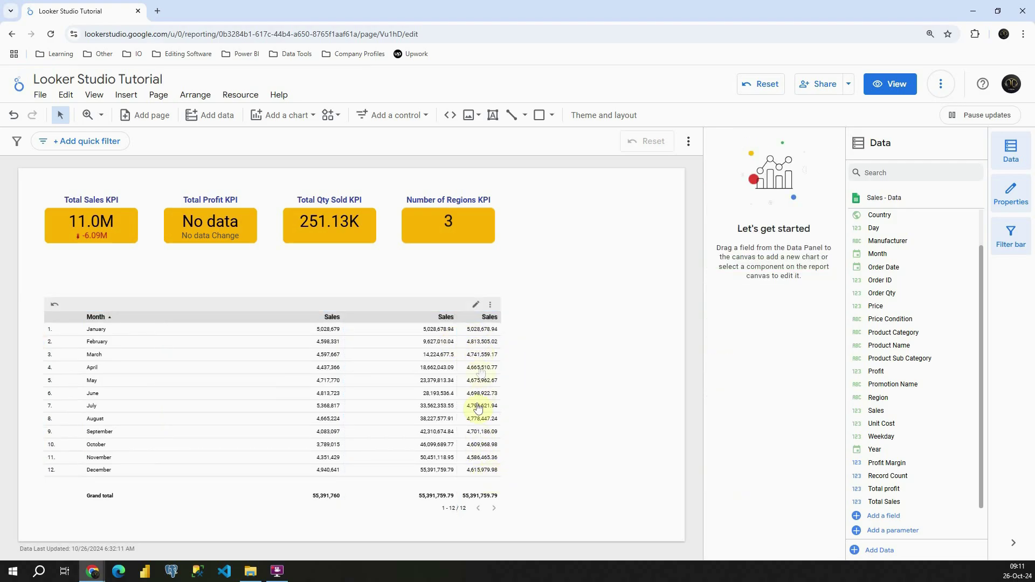
Add a fourth Sales metric with Running count (1 to 12) and re-sort the table by Month.
click(406, 305)
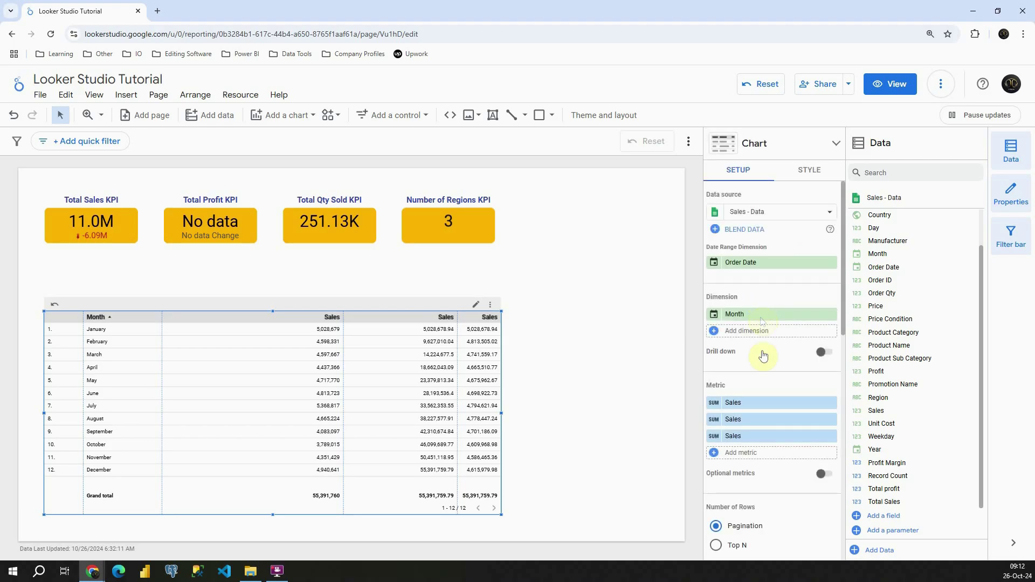
drag(888, 423, 753, 455)
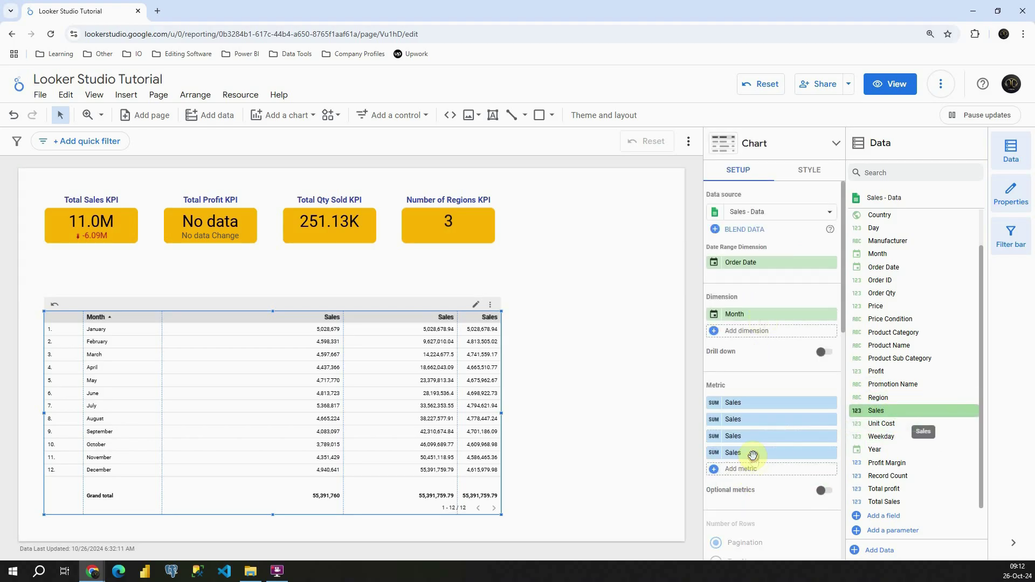
click(713, 452)
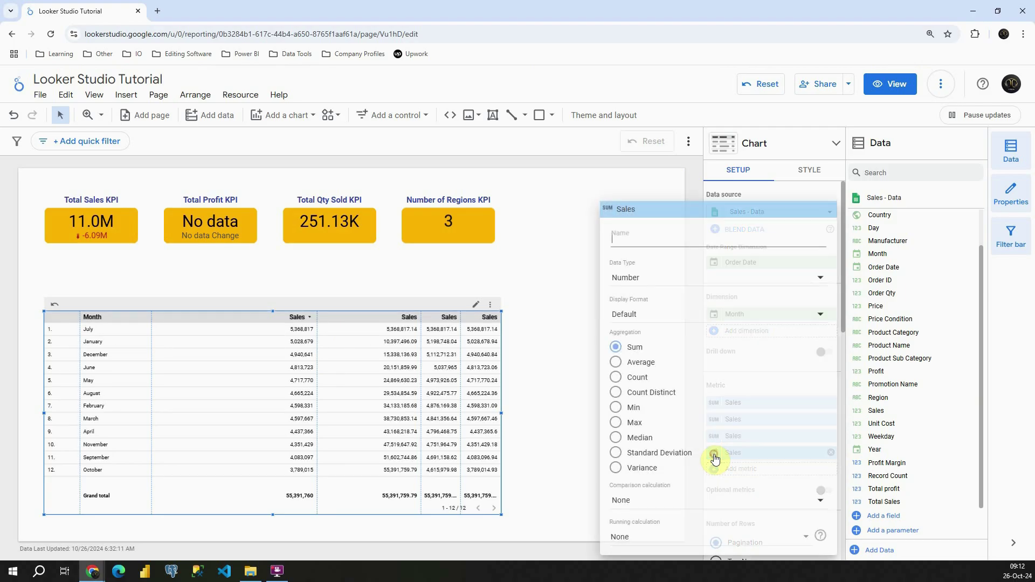
click(624, 539)
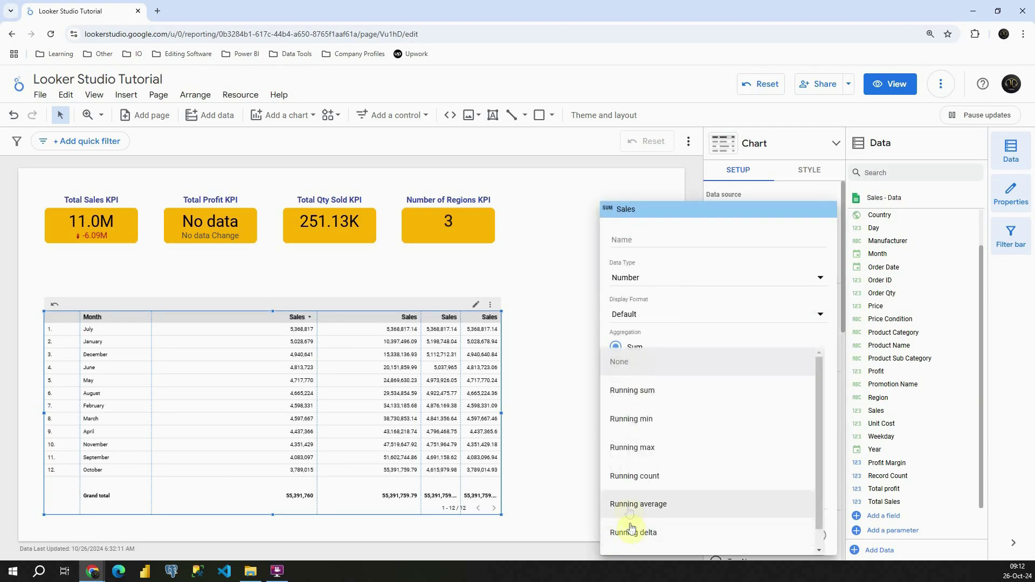
click(633, 476)
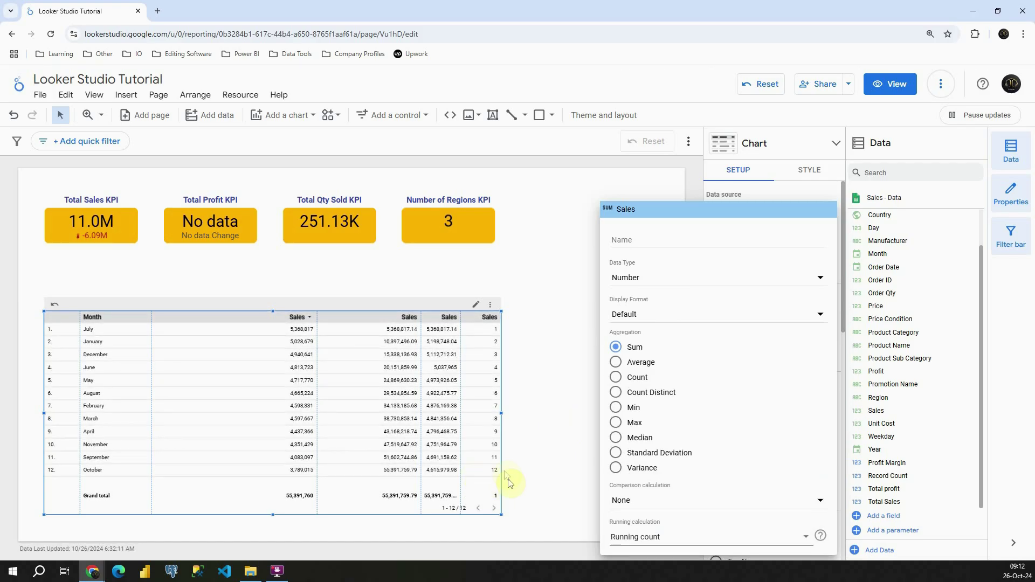
click(92, 320)
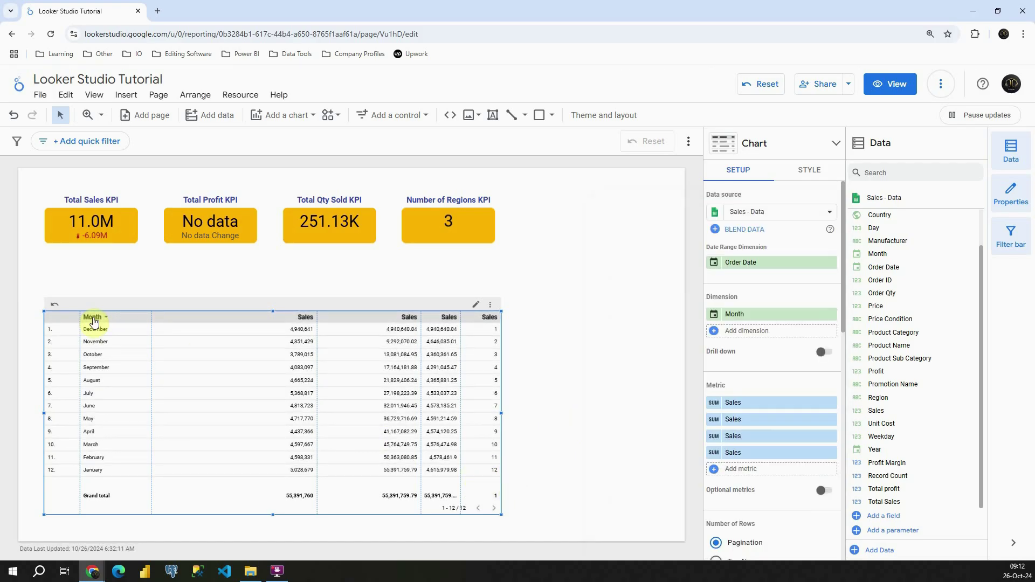
click(92, 320)
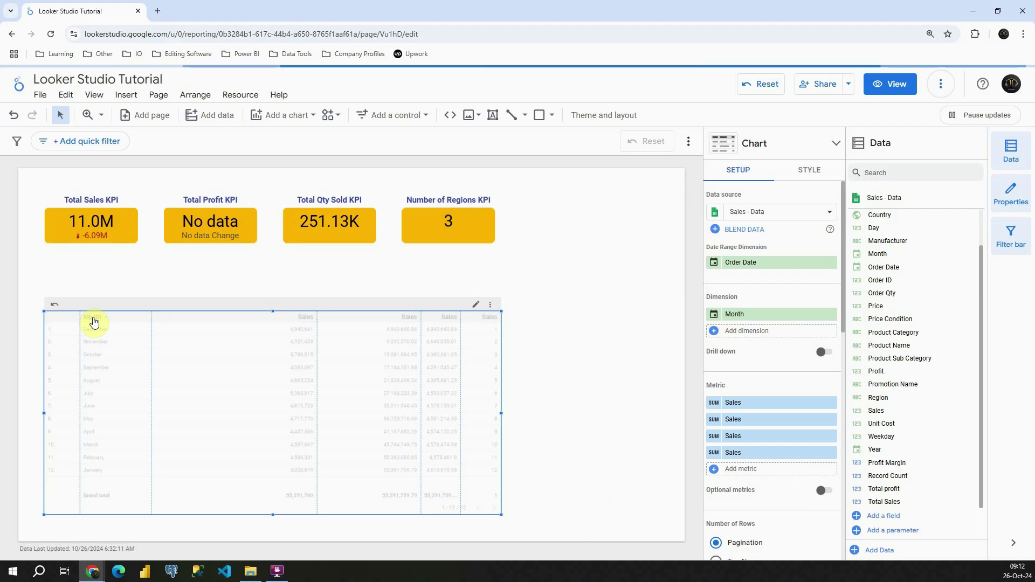